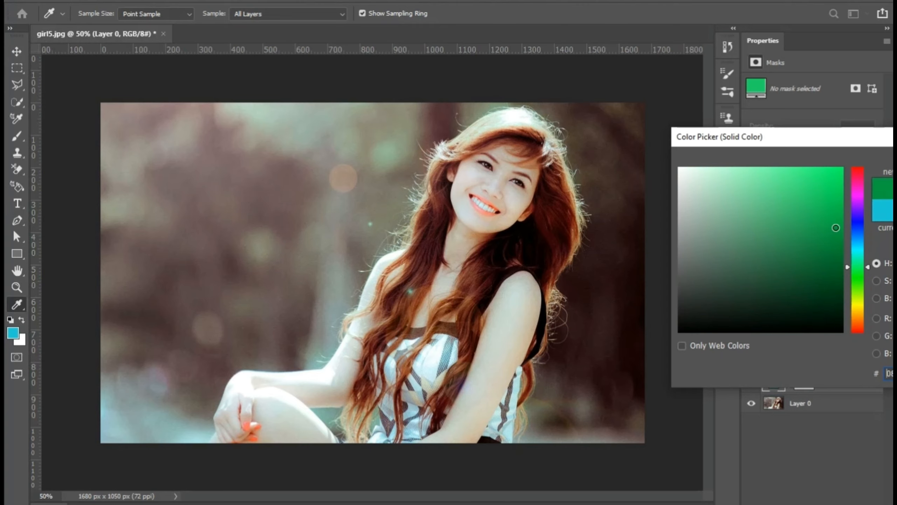
Apply green #04a340 to the solid color fill layer and make Layer 0 copy the active layer
left_click_drag(847, 143, 727, 145)
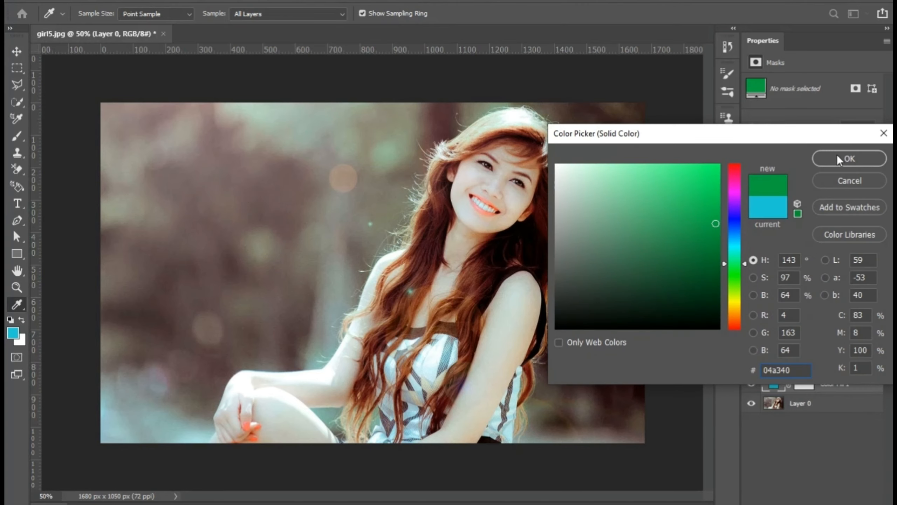
left_click(838, 155)
left_click(803, 364)
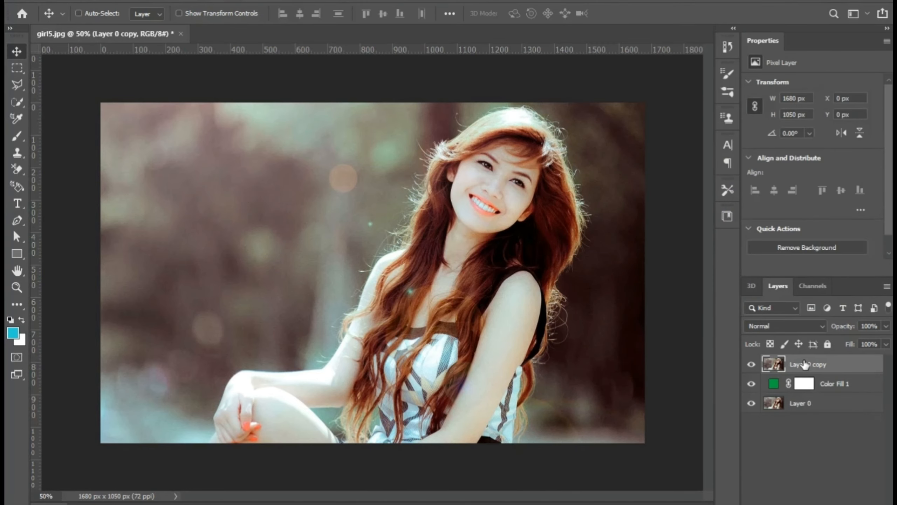
Start a Pen tool path just below the photo's bottom edge beside the hand, with a corner point on the hand's outer edge
left_click(17, 220)
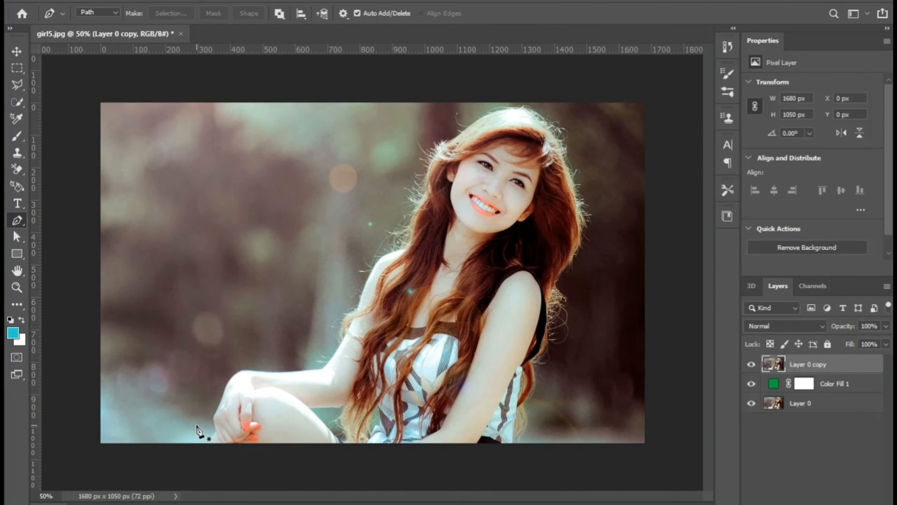
key("ctrl+plus")
key("ctrl+plus")
scroll(192, 433, "down", 6)
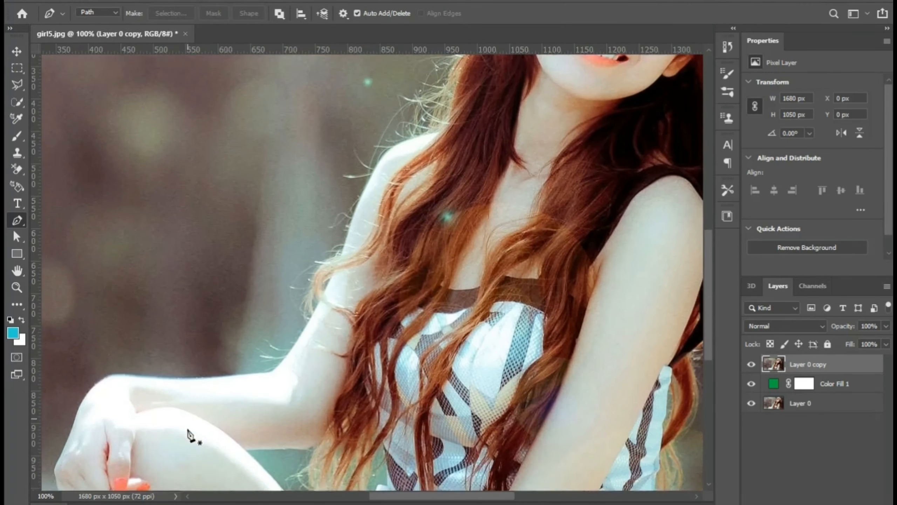
left_click_drag(473, 495, 438, 496)
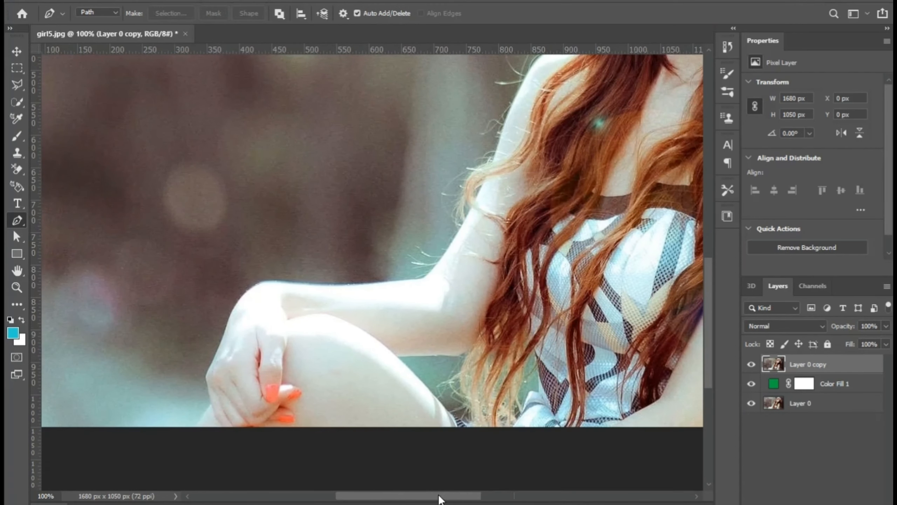
left_click(189, 430)
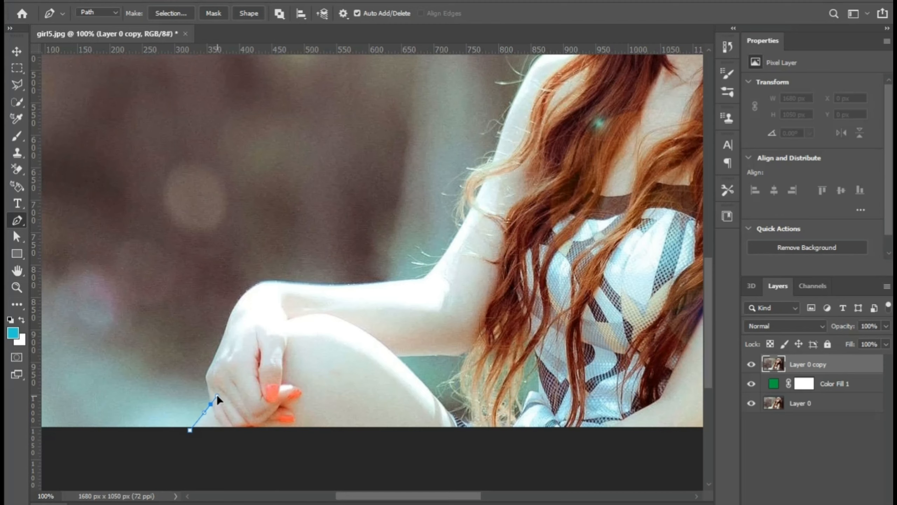
left_click_drag(216, 394, 216, 394)
left_click(211, 404, "alt")
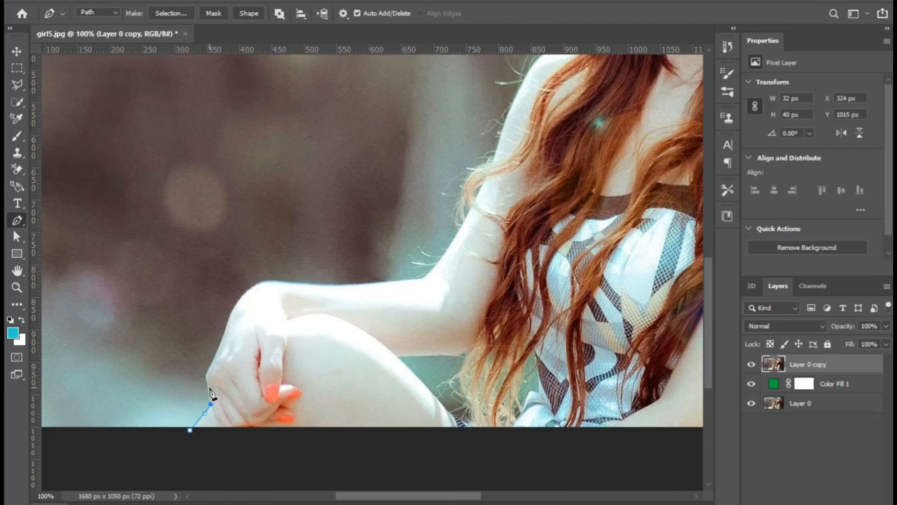
Continue the path up the outer edge of the hand and over the bent wrist, ending in a corner point
left_click(205, 376)
left_click_drag(231, 308, 233, 299)
left_click_drag(262, 284, 276, 281)
left_click(261, 283, "alt")
Extend the path along the upper edge of the forearm to the elbow
left_click_drag(334, 286, 400, 288)
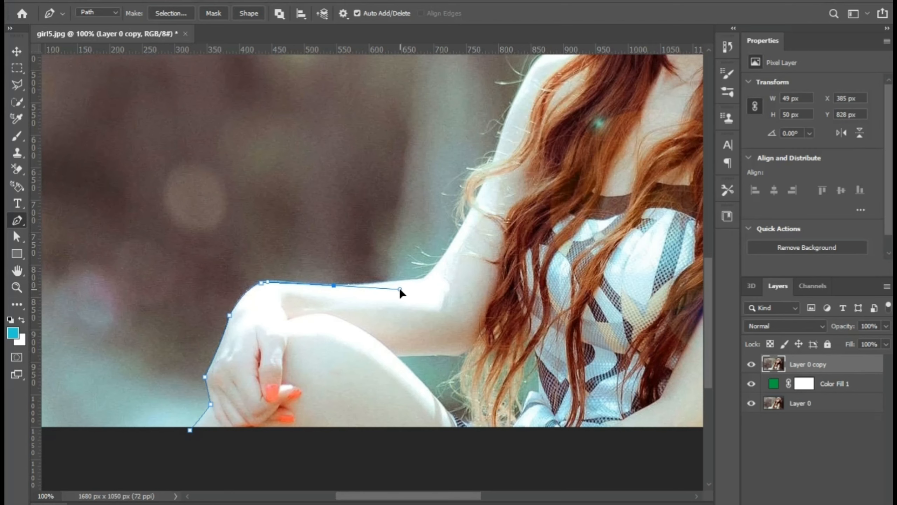
left_click(334, 285, "alt")
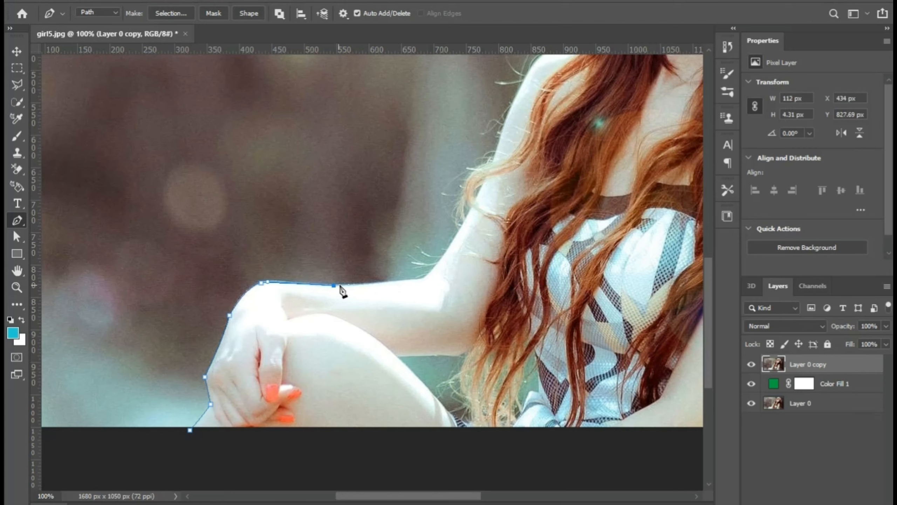
left_click(423, 278)
left_click_drag(433, 272, 439, 273)
left_click(423, 278)
Run the path loosely from the elbow up past the arm and shoulder, keeping outside the stray hairs
left_click(403, 267)
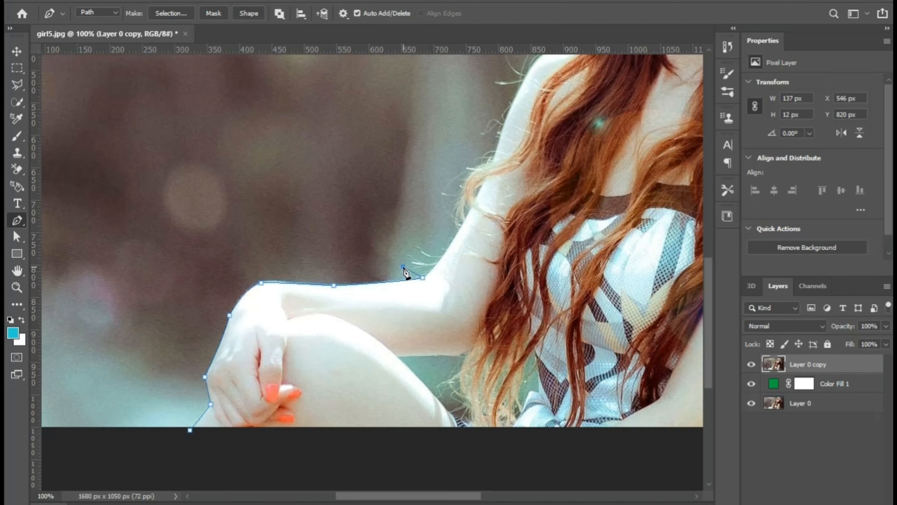
left_click(412, 240)
left_click(429, 222)
left_click(424, 196)
left_click(433, 150)
left_click(451, 94)
scroll(488, 134, "up", 5)
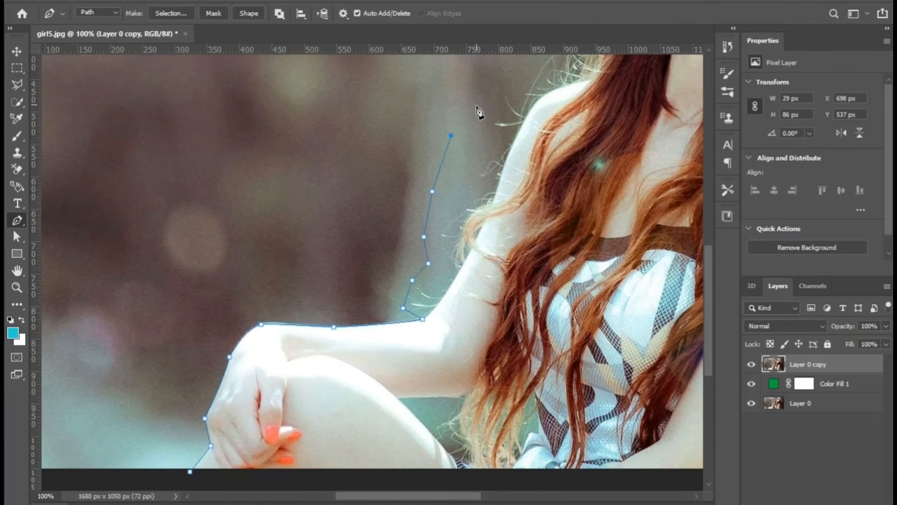
left_click(499, 163)
left_click(538, 94)
Continue the path loosely up the background beside the woman's hair to the upper side of her head
scroll(551, 110, "up", 5)
left_click(590, 135)
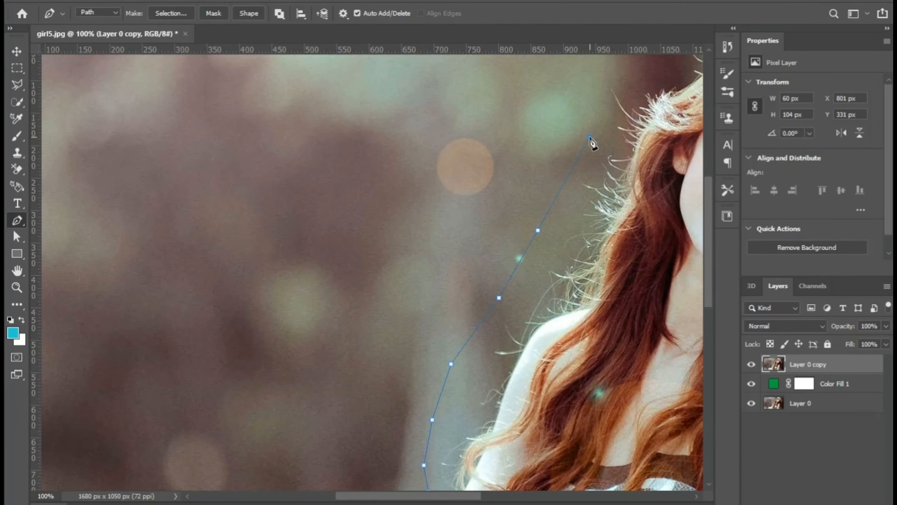
left_click(605, 99)
scroll(601, 100, "up", 2)
scroll(597, 101, "up", 2)
left_click(605, 165)
left_click(659, 157)
left_click(674, 132)
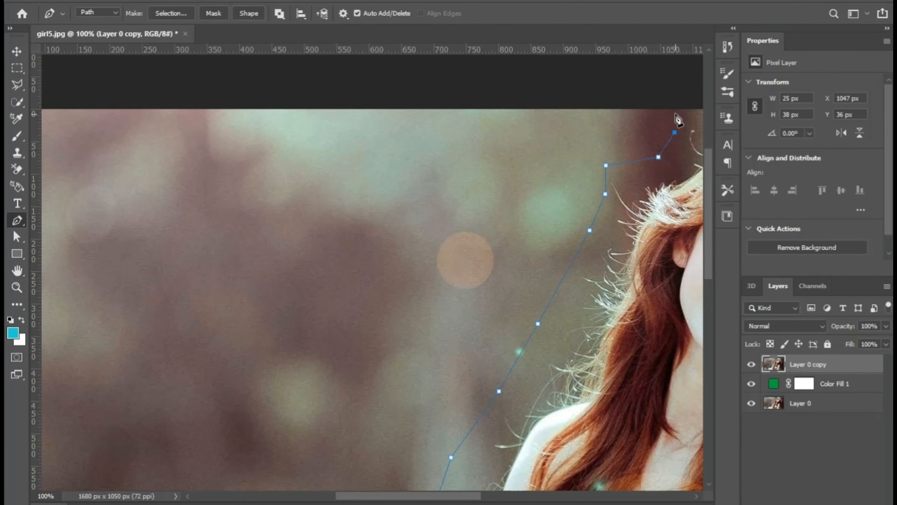
Carry the path over the top of the head, passing just above the photo's upper edge and back into the background
scroll(676, 114, "up", 1)
scroll(526, 159, "right", 6)
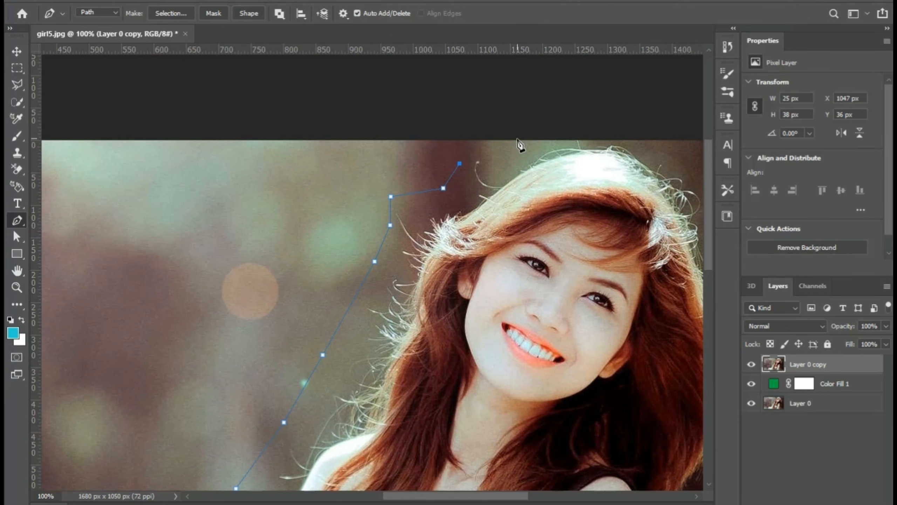
left_click(516, 138)
left_click(555, 131)
left_click(621, 126)
left_click(662, 146)
left_click(682, 163)
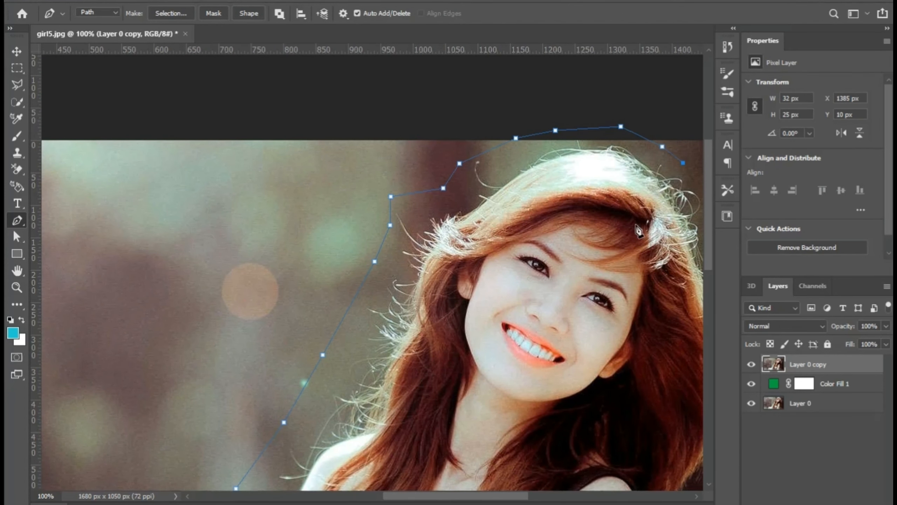
Bring the path down the far side of the head, outside the flyaway hairs beside the forehead
left_click_drag(519, 496, 566, 499)
left_click(483, 181)
left_click(502, 214)
left_click(505, 246)
left_click(520, 270)
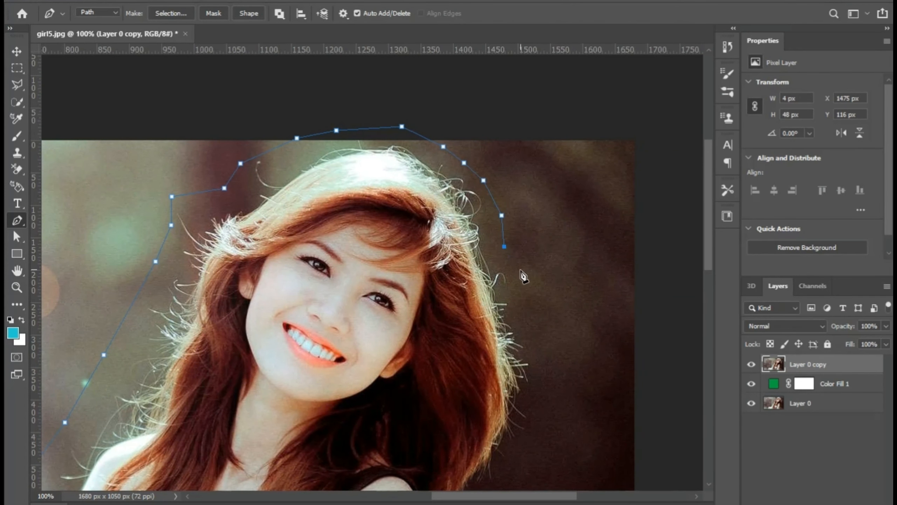
Continue the path down the background beside the long hair until it curves inward near the shoulder
left_click(524, 298)
left_click(539, 339)
left_click(539, 393)
left_click(542, 422)
left_click(532, 449)
left_click(512, 471)
left_click(504, 483)
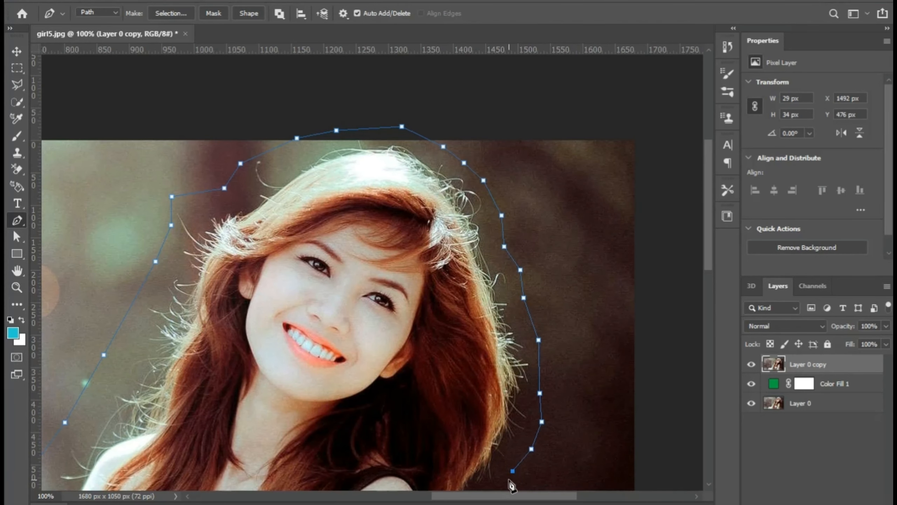
Route the path past the shoulder and around the outside of the loose curls beside the upper arm
scroll(548, 416, "down", 2)
scroll(549, 416, "down", 6)
left_click(484, 242)
left_click(498, 282)
left_click(497, 319)
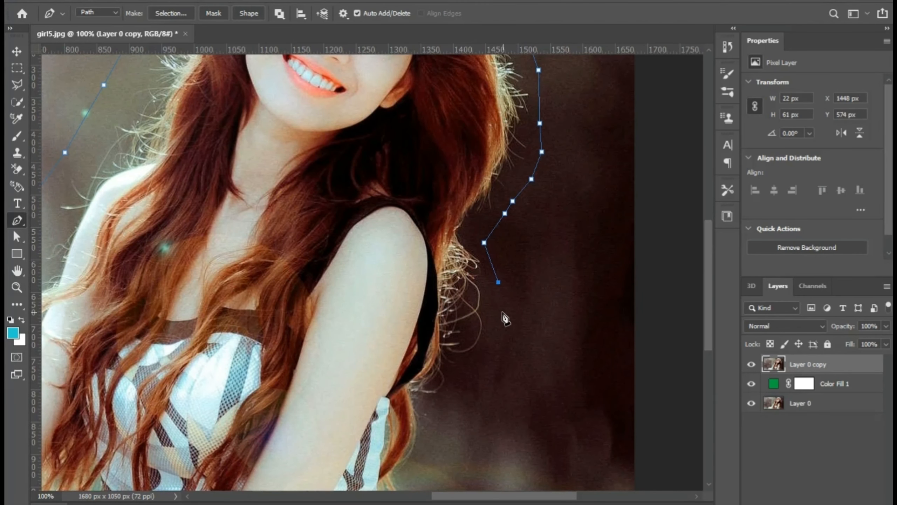
left_click(494, 341)
left_click(493, 350)
left_click(483, 372)
Continue the path down beside the dress and lower hair strands to just below the photo's bottom edge
left_click(459, 383)
left_click(449, 406)
left_click(437, 426)
left_click(430, 456)
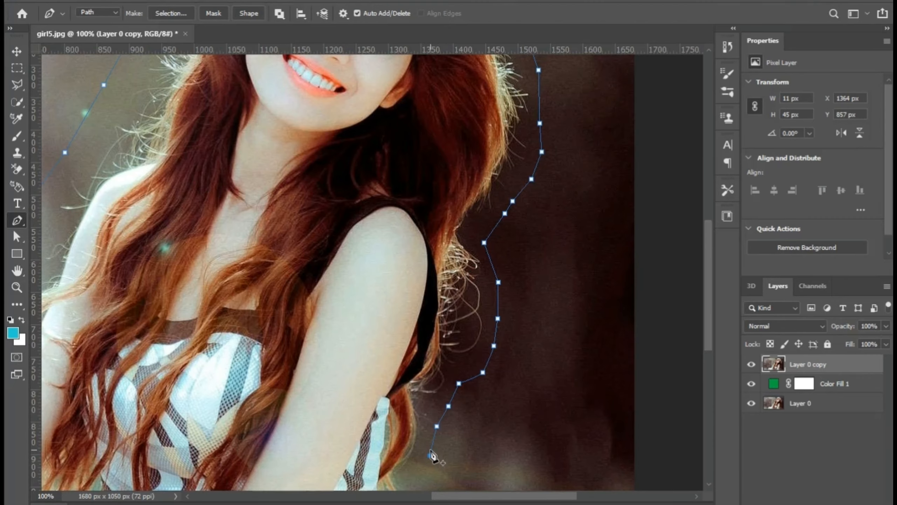
scroll(428, 407, "down", 3)
left_click(420, 349)
left_click(416, 384)
left_click(403, 403)
left_click(393, 420)
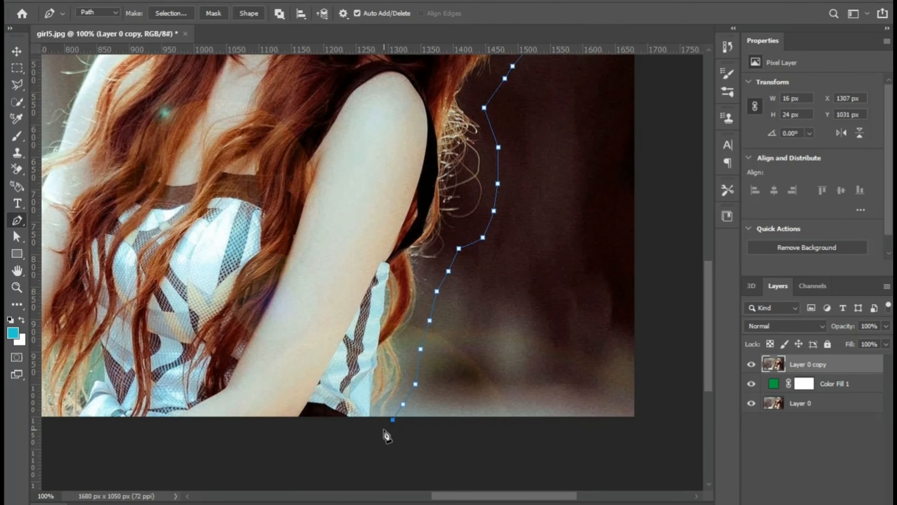
Extend the path outside the canvas, around the photo's lower-right and upper-right corners to beyond its upper-left corner
left_click(429, 438)
left_click(655, 435)
scroll(641, 238, "up", 1)
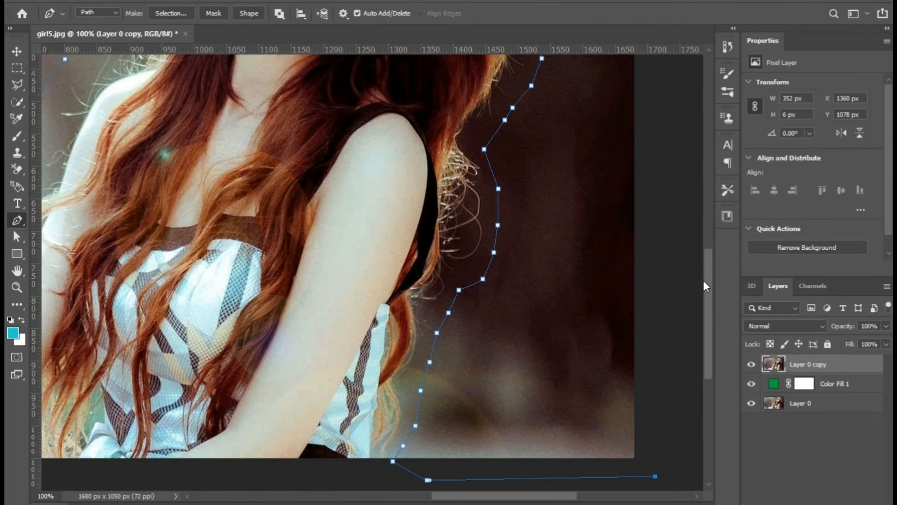
left_click_drag(707, 286, 707, 145)
left_click(664, 321)
left_click_drag(546, 496, 360, 497)
left_click(343, 299)
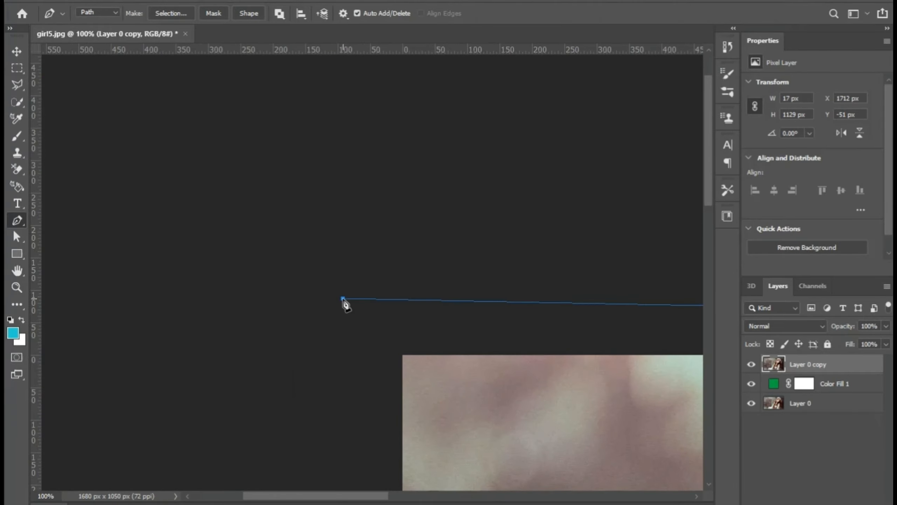
Take the path around the outside of the photo's lower-left corner and close it at its starting point beside the hand
left_click_drag(708, 162, 736, 342)
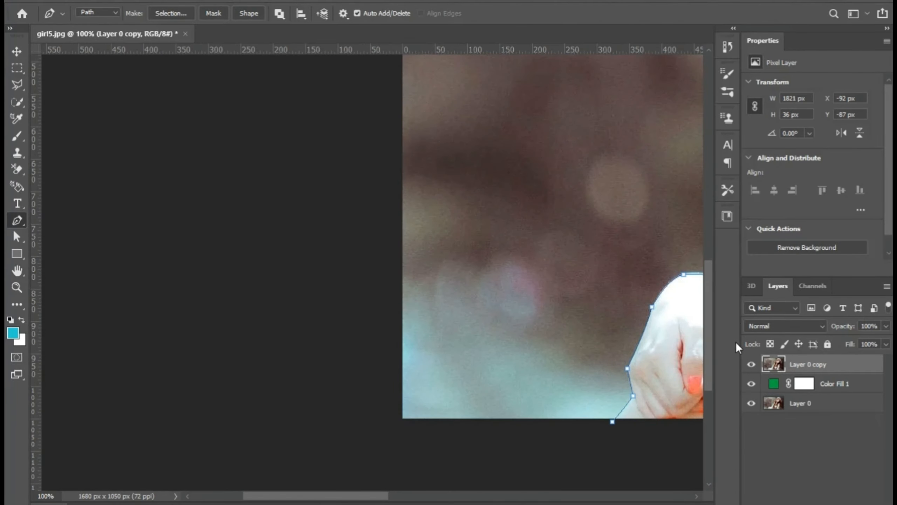
left_click(339, 439)
left_click(581, 452)
left_click(613, 422)
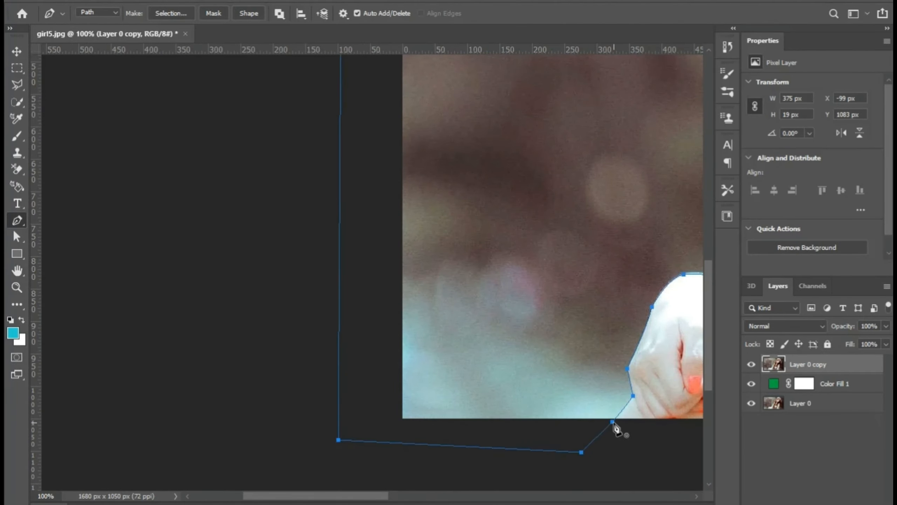
Draw a second closed path around the background gap between the forearm, thigh and hair
left_click_drag(383, 500, 453, 465)
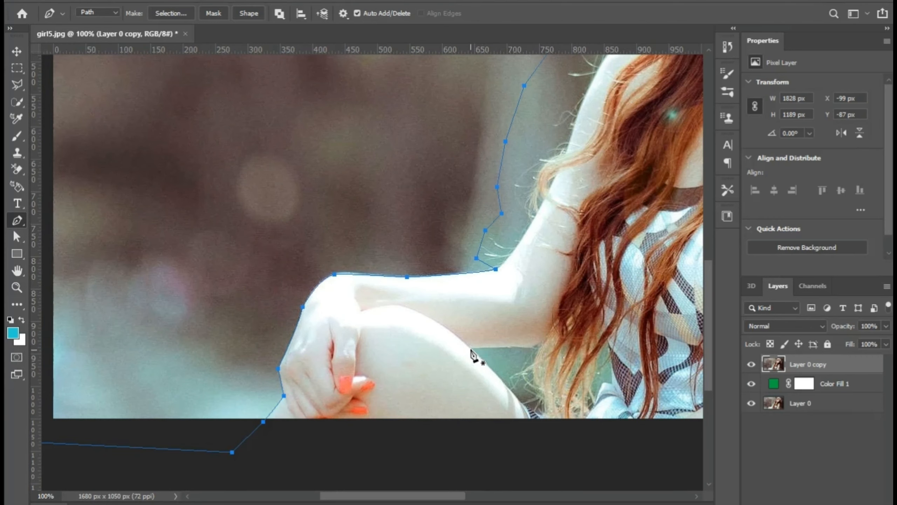
left_click(471, 348)
left_click(512, 347)
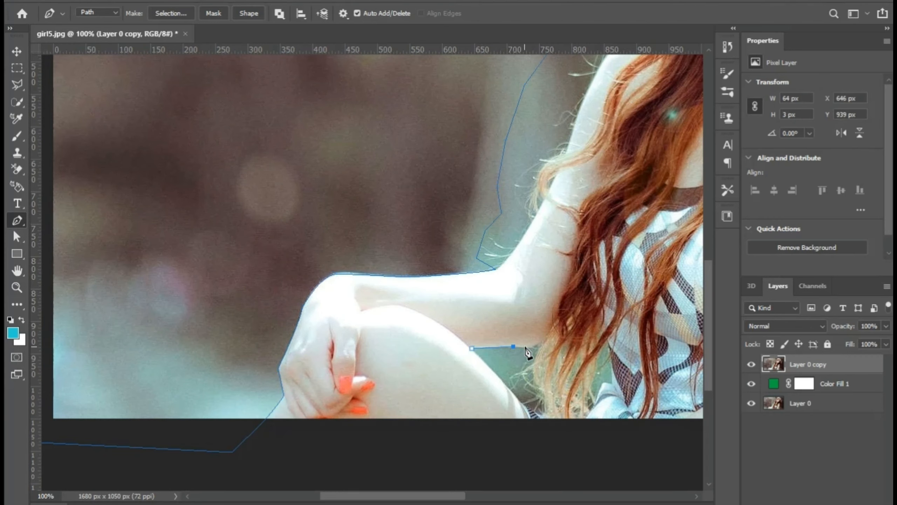
left_click(529, 348)
left_click(472, 348)
Make a selection from the paths and delete the enclosed background from Layer 0 copy
key("a")
scroll(348, 170, "down", 2)
right_click(334, 154)
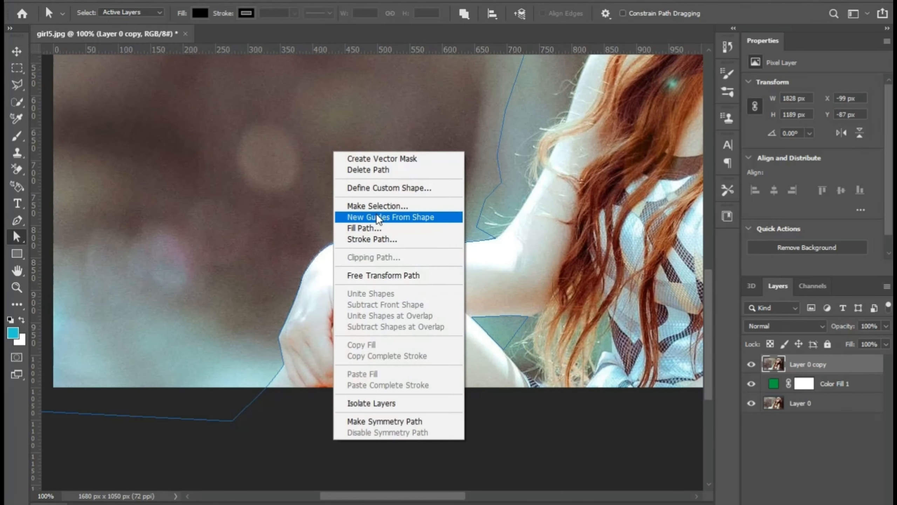
left_click(377, 205)
left_click(691, 167)
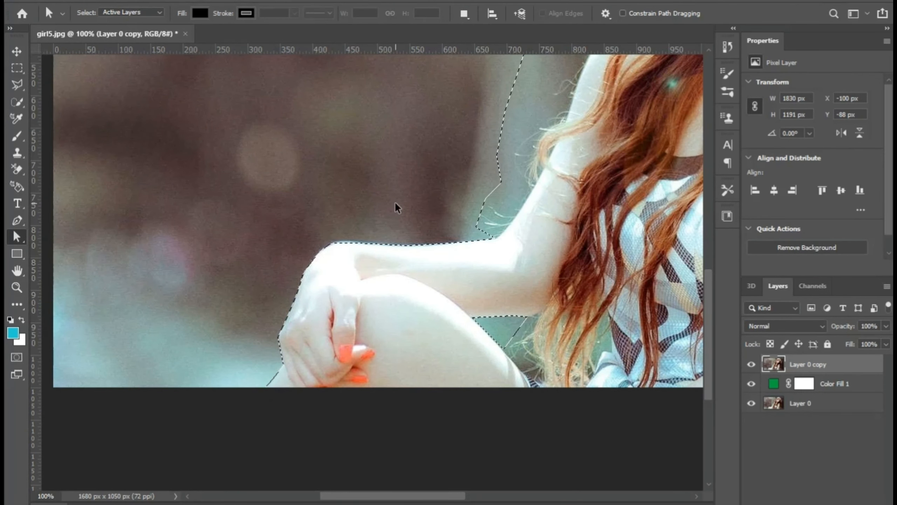
key("Delete")
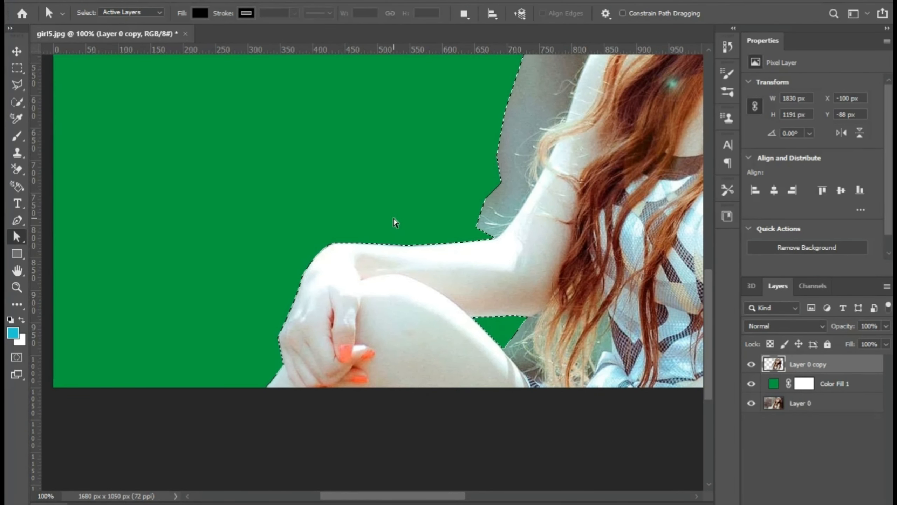
key("ctrl+0")
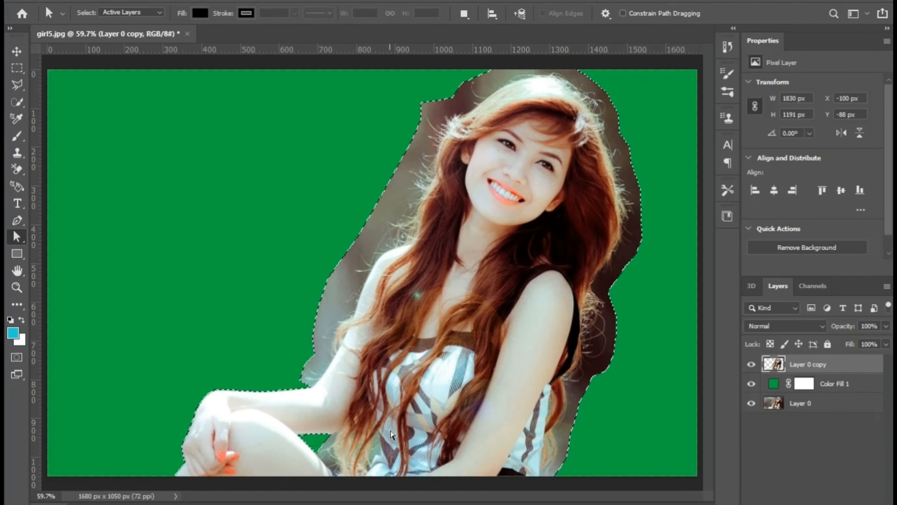
Duplicate Layer 0 and move the duplicate directly beneath Layer 0 copy, above the color fill
left_click(795, 408)
right_click(795, 409)
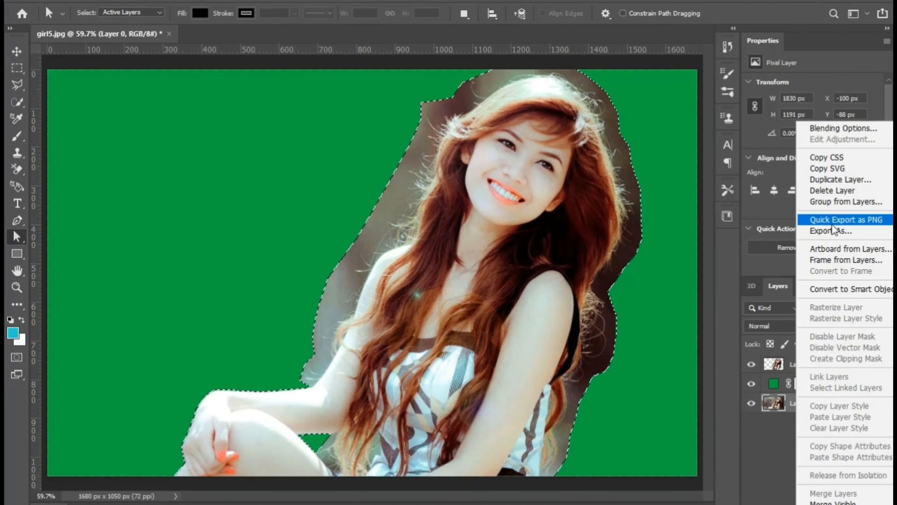
left_click(770, 178)
left_click(732, 175)
left_click_drag(839, 406, 825, 369)
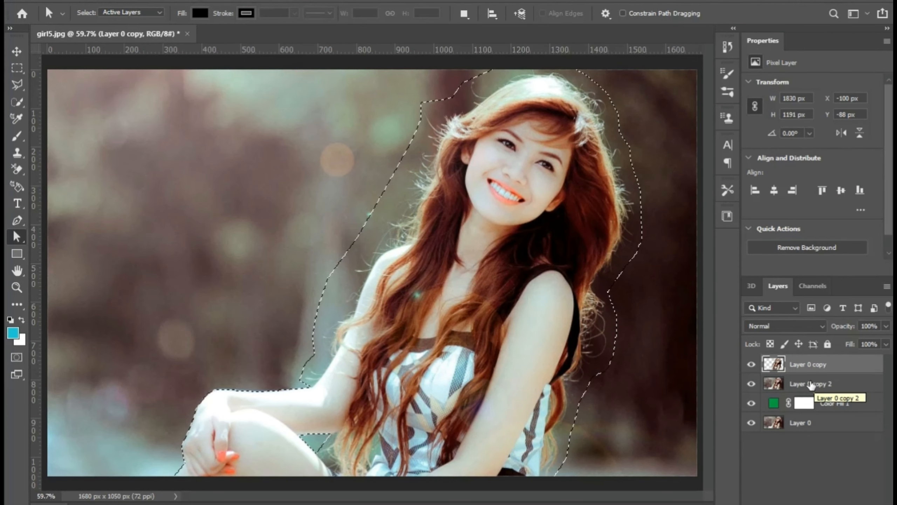
Hide the Layer 0 copy 2 layer and clear the selection
left_click(752, 386)
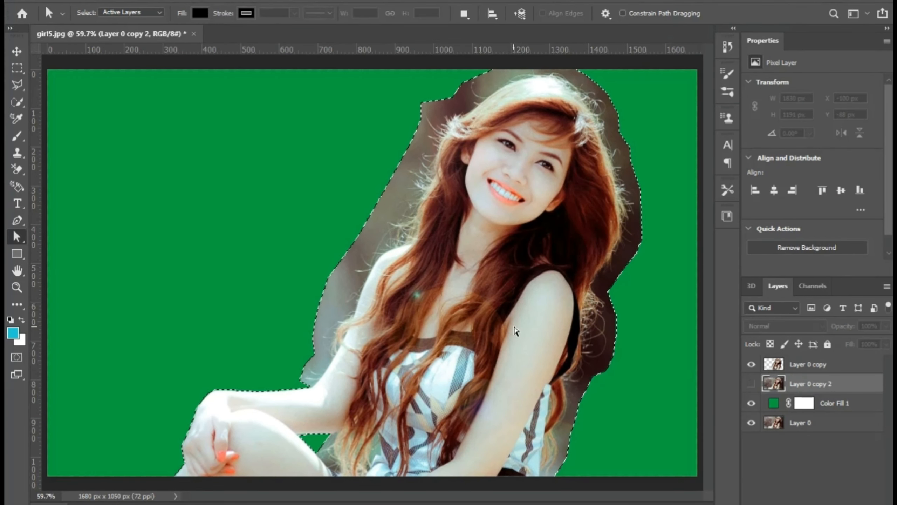
key("ctrl+d")
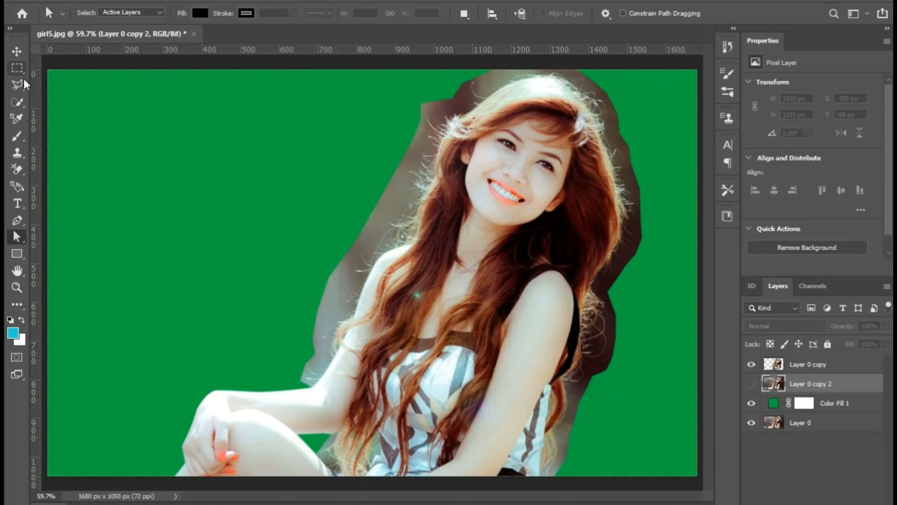
Erase the background on Layer 0 copy with the Background Eraser along the image-left side of the hair, up to the crown
left_click(17, 136)
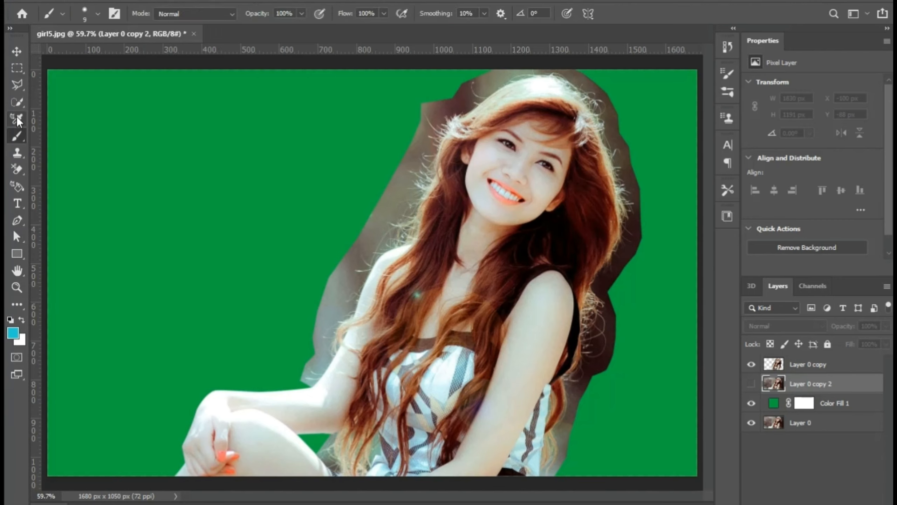
left_click(16, 157)
left_click(19, 170)
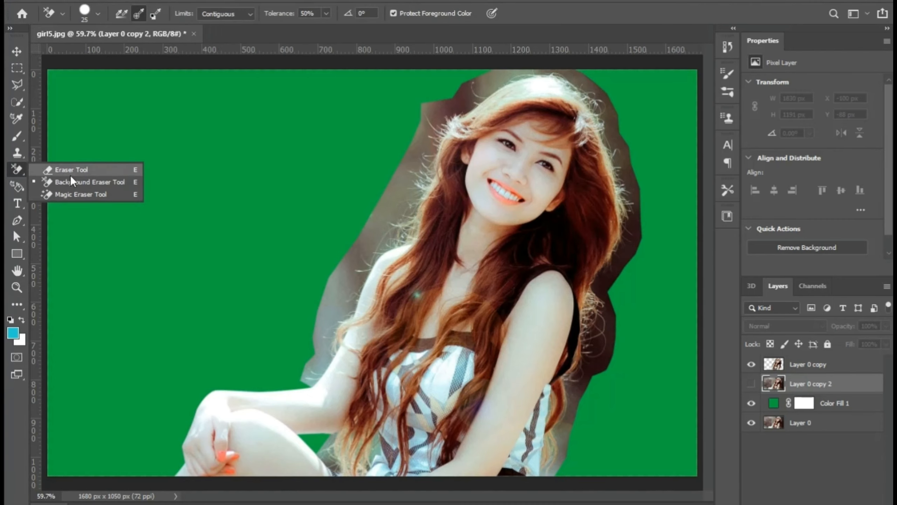
left_click(76, 183)
left_click(807, 365)
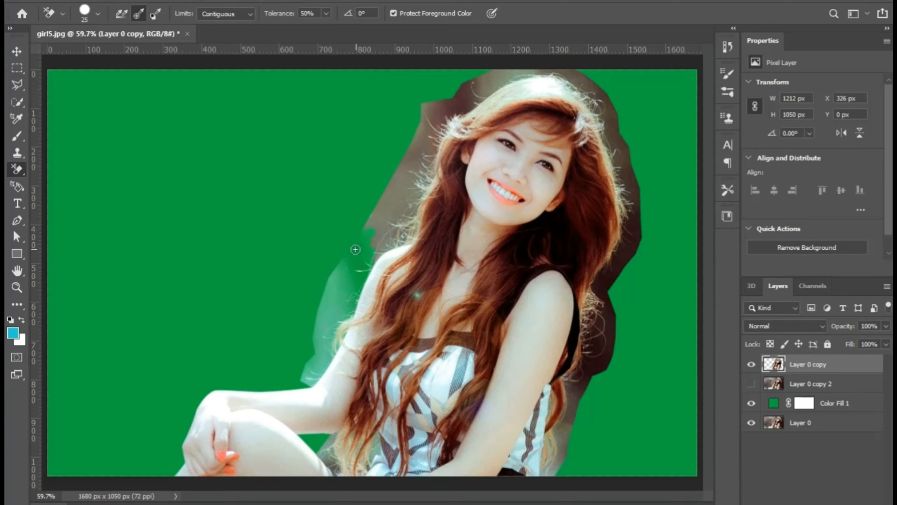
mouse_move(385, 202)
left_mouse_down()
mouse_move(363, 240)
mouse_move(384, 227)
mouse_move(370, 261)
mouse_move(412, 222)
mouse_move(419, 199)
mouse_move(385, 236)
mouse_move(422, 176)
mouse_move(426, 189)
mouse_move(443, 140)
mouse_move(430, 144)
mouse_move(396, 194)
left_mouse_up()
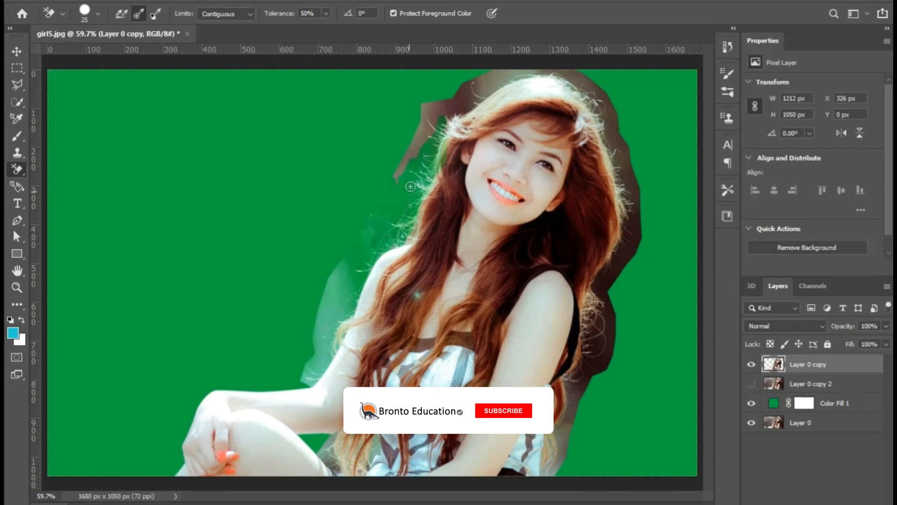
mouse_move(416, 145)
left_mouse_down()
mouse_move(399, 175)
mouse_move(422, 144)
mouse_move(393, 173)
mouse_move(418, 154)
left_mouse_up()
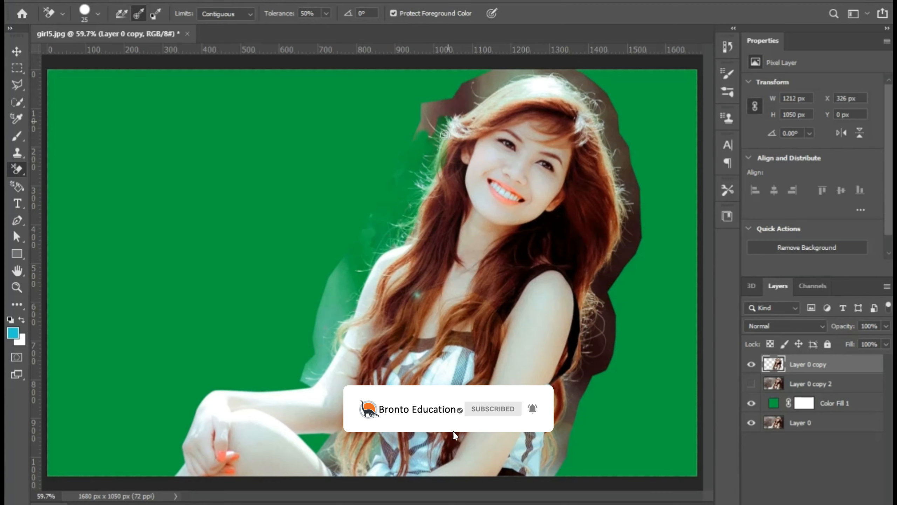
mouse_move(456, 104)
left_mouse_down()
mouse_move(437, 125)
mouse_move(444, 113)
mouse_move(434, 138)
mouse_move(437, 124)
mouse_move(423, 114)
mouse_move(422, 139)
mouse_move(443, 95)
mouse_move(414, 111)
mouse_move(420, 120)
mouse_move(477, 82)
mouse_move(465, 104)
mouse_move(485, 89)
left_mouse_up()
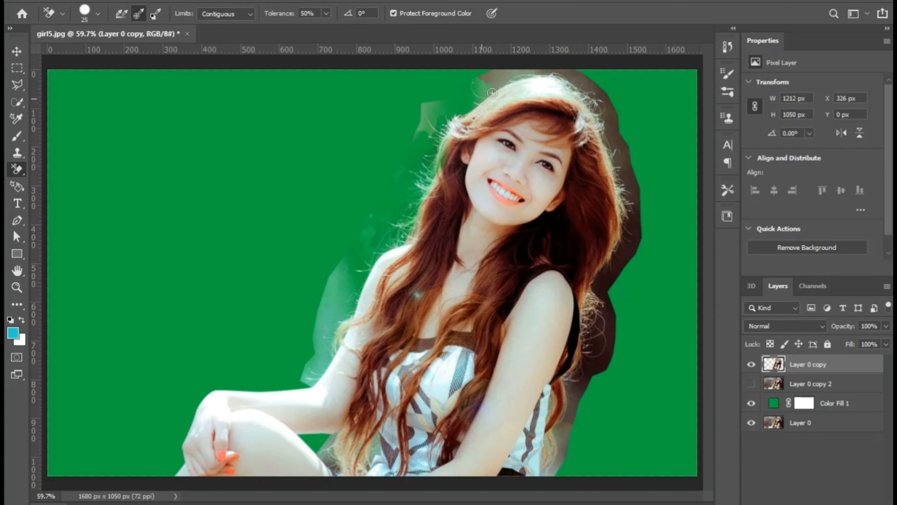
mouse_move(512, 74)
left_mouse_down()
mouse_move(496, 91)
mouse_move(527, 74)
mouse_move(479, 79)
left_mouse_up()
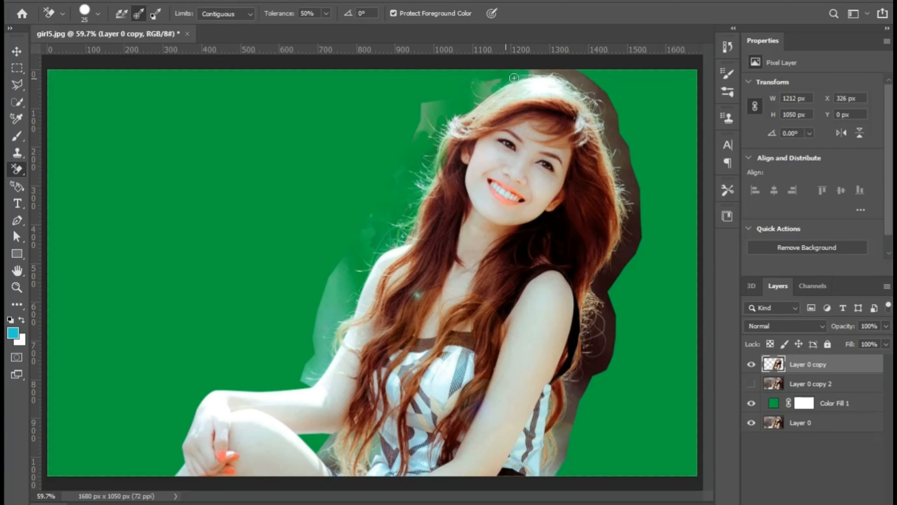
Erase the remaining background around the image-right side of the hair, and in the forearm-thigh gap with a 15 px Background Eraser
mouse_move(576, 74)
left_mouse_down()
mouse_move(530, 72)
mouse_move(569, 77)
mouse_move(543, 74)
mouse_move(584, 87)
mouse_move(567, 82)
mouse_move(596, 106)
mouse_move(581, 74)
mouse_move(598, 82)
mouse_move(623, 119)
mouse_move(607, 102)
left_mouse_up()
mouse_move(612, 135)
left_mouse_down()
mouse_move(621, 141)
mouse_move(607, 133)
left_mouse_up()
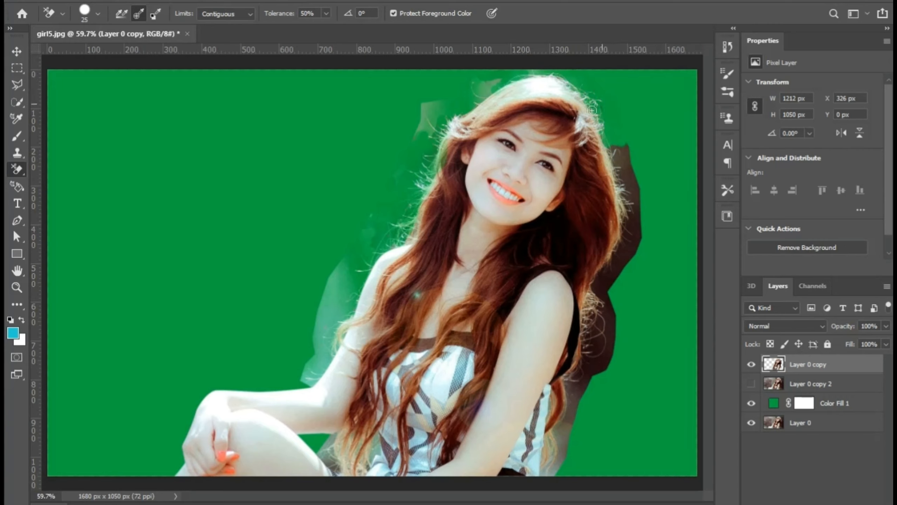
mouse_move(629, 176)
left_mouse_down()
mouse_move(619, 145)
mouse_move(622, 166)
mouse_move(600, 131)
mouse_move(621, 194)
mouse_move(625, 181)
mouse_move(638, 197)
mouse_move(628, 200)
mouse_move(637, 204)
mouse_move(636, 240)
mouse_move(640, 210)
mouse_move(637, 245)
mouse_move(625, 202)
left_mouse_up()
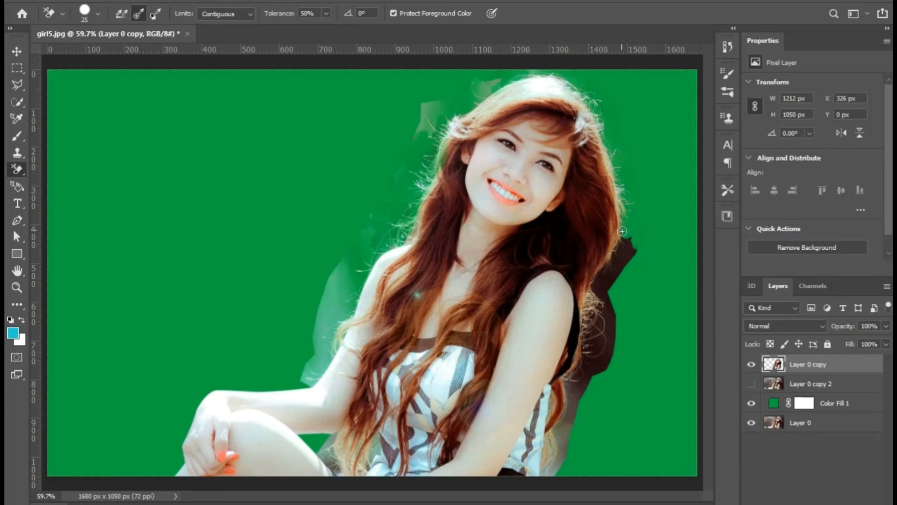
mouse_move(624, 237)
left_mouse_down()
mouse_move(641, 224)
mouse_move(629, 260)
mouse_move(612, 271)
mouse_move(616, 244)
mouse_move(595, 291)
mouse_move(617, 266)
mouse_move(598, 277)
mouse_move(619, 273)
mouse_move(610, 280)
mouse_move(627, 258)
mouse_move(604, 288)
mouse_move(610, 318)
mouse_move(600, 305)
mouse_move(613, 301)
mouse_move(597, 319)
mouse_move(591, 310)
mouse_move(589, 343)
mouse_move(599, 315)
mouse_move(587, 321)
mouse_move(585, 359)
mouse_move(608, 308)
mouse_move(598, 321)
mouse_move(615, 313)
mouse_move(609, 344)
left_mouse_up()
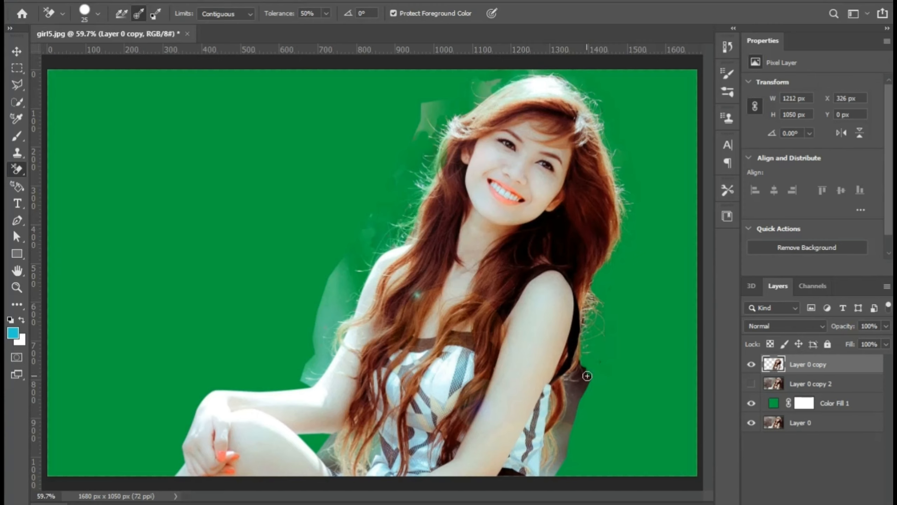
mouse_move(587, 375)
left_mouse_down()
mouse_move(574, 374)
mouse_move(569, 385)
mouse_move(580, 391)
left_mouse_up()
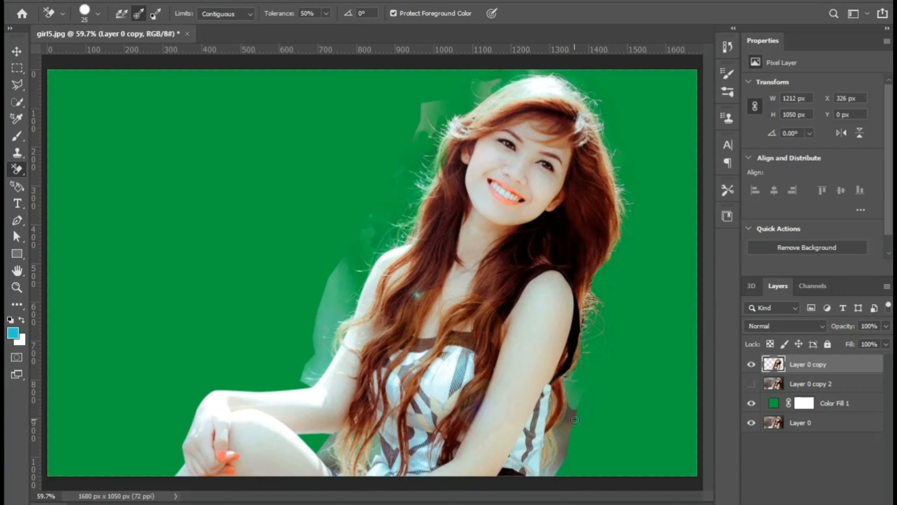
left_click_drag(575, 424, 571, 401)
mouse_move(559, 425)
left_mouse_down()
mouse_move(574, 445)
mouse_move(551, 450)
left_mouse_up()
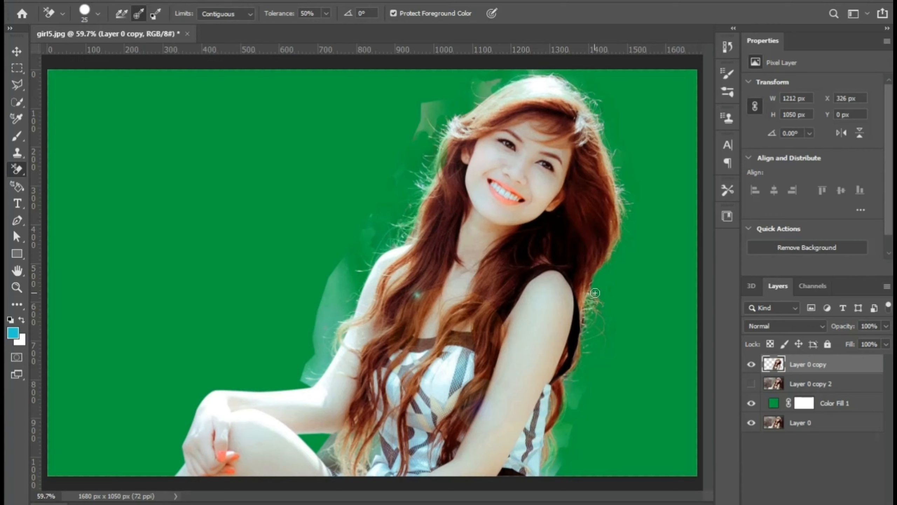
key("bracketleft")
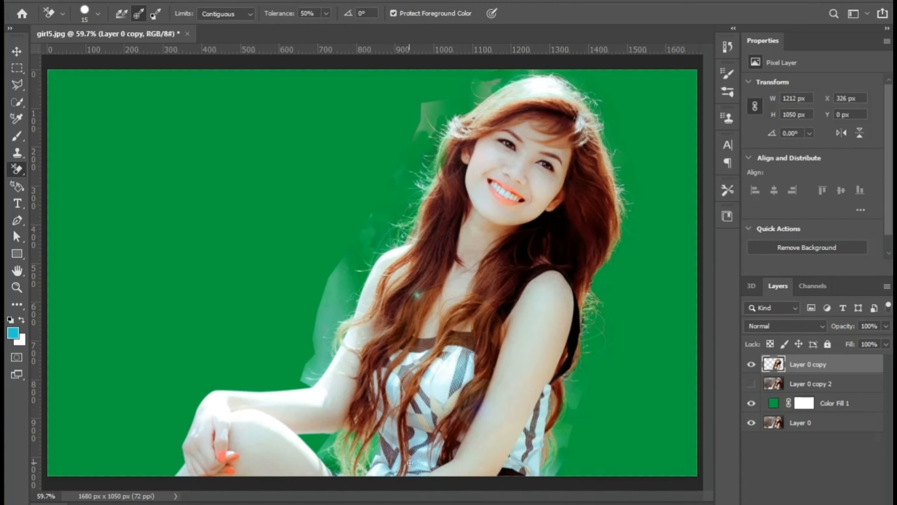
Show Layer 0 copy 2 and add a layer mask to it from a selection of Layer 0 copy's pixels
left_click(751, 384)
left_click(778, 369, "ctrl")
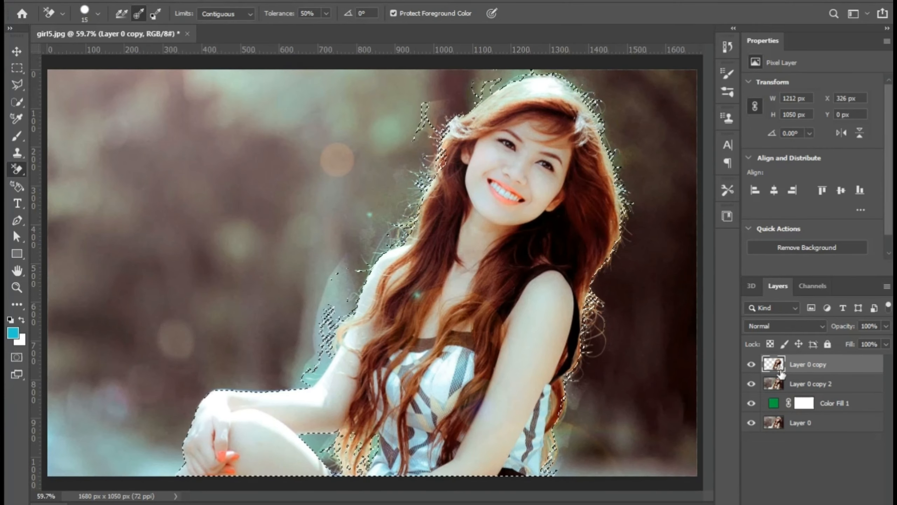
left_click(788, 382)
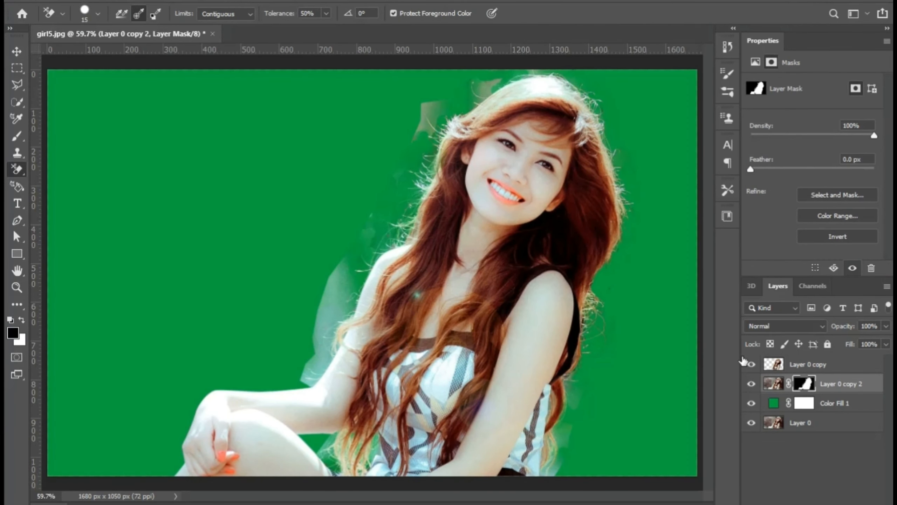
View the Layer 0 copy 2 mask alone and paint the gray residue outside the arm, hair and head black with a 25 px brush
left_click(808, 386, "alt")
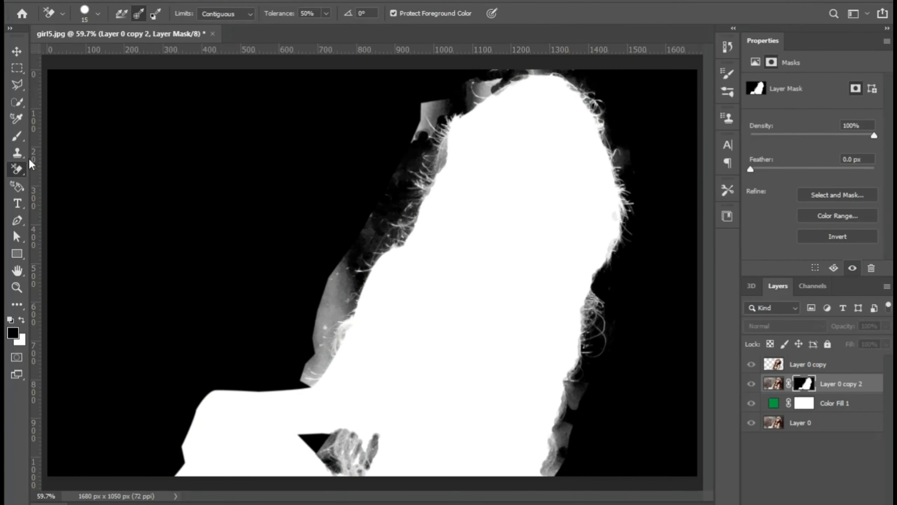
key("b")
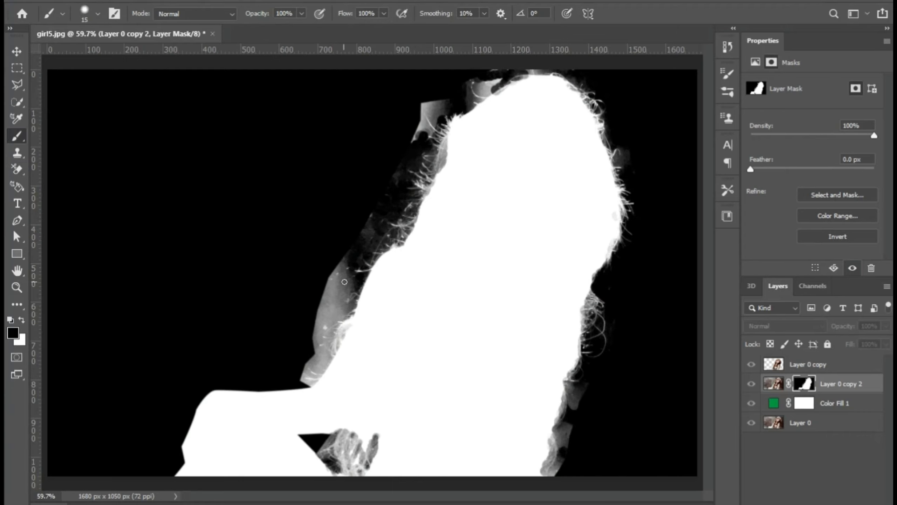
key("bracketright")
mouse_move(345, 281)
left_mouse_down()
mouse_move(347, 252)
mouse_move(318, 313)
mouse_move(345, 307)
mouse_move(323, 332)
mouse_move(322, 312)
mouse_move(315, 338)
mouse_move(328, 336)
mouse_move(323, 364)
mouse_move(306, 381)
mouse_move(316, 348)
left_mouse_up()
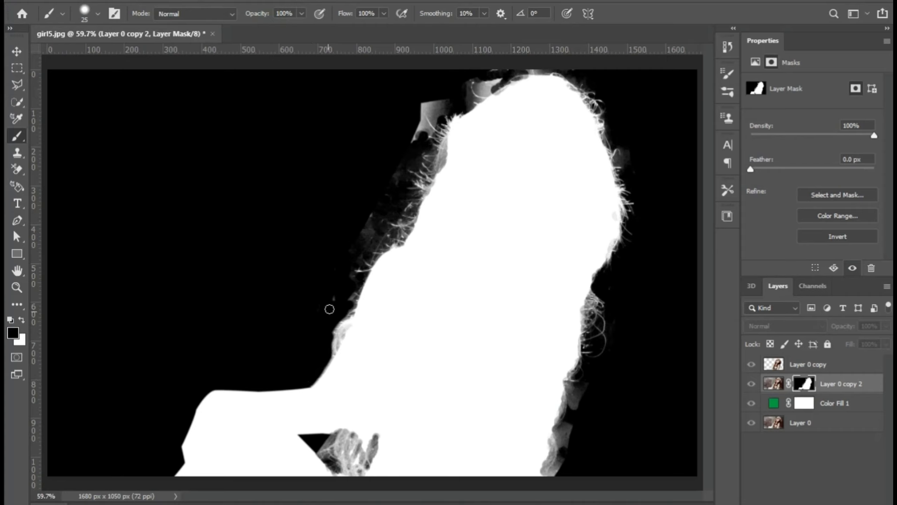
mouse_move(334, 297)
left_mouse_down()
mouse_move(371, 219)
mouse_move(356, 264)
mouse_move(395, 197)
mouse_move(424, 103)
mouse_move(461, 103)
mouse_move(437, 123)
mouse_move(435, 104)
mouse_move(437, 113)
mouse_move(420, 109)
mouse_move(428, 131)
mouse_move(420, 118)
mouse_move(445, 94)
left_mouse_up()
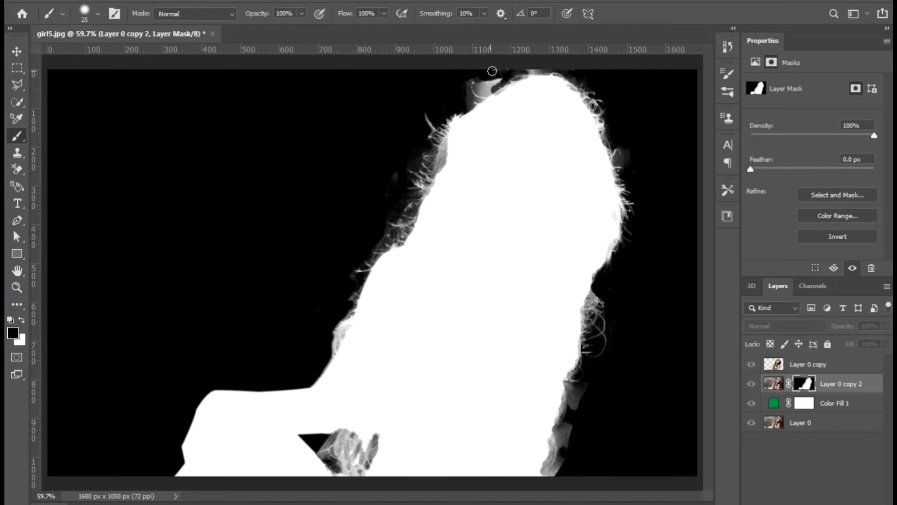
mouse_move(493, 71)
left_mouse_down()
mouse_move(480, 92)
mouse_move(486, 80)
mouse_move(480, 91)
mouse_move(528, 65)
mouse_move(558, 63)
left_mouse_up()
mouse_move(635, 149)
left_mouse_down()
mouse_move(628, 154)
mouse_move(623, 144)
mouse_move(624, 160)
left_mouse_up()
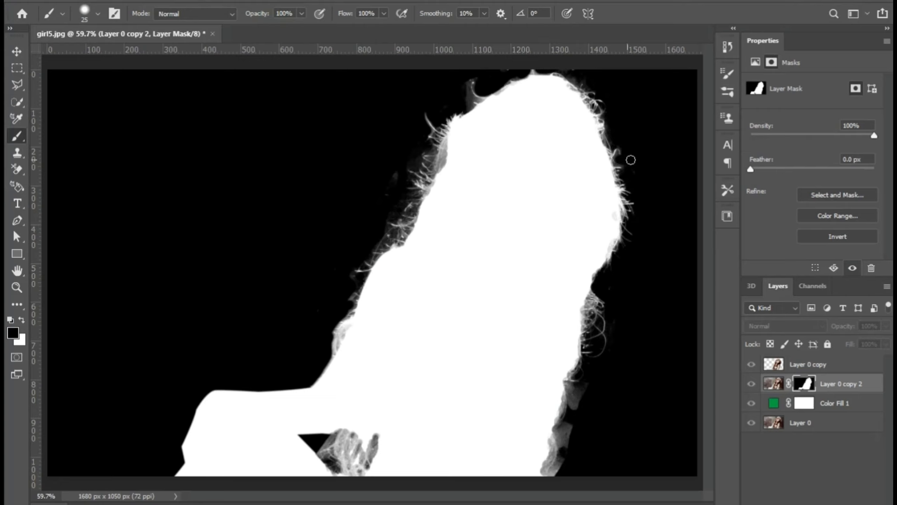